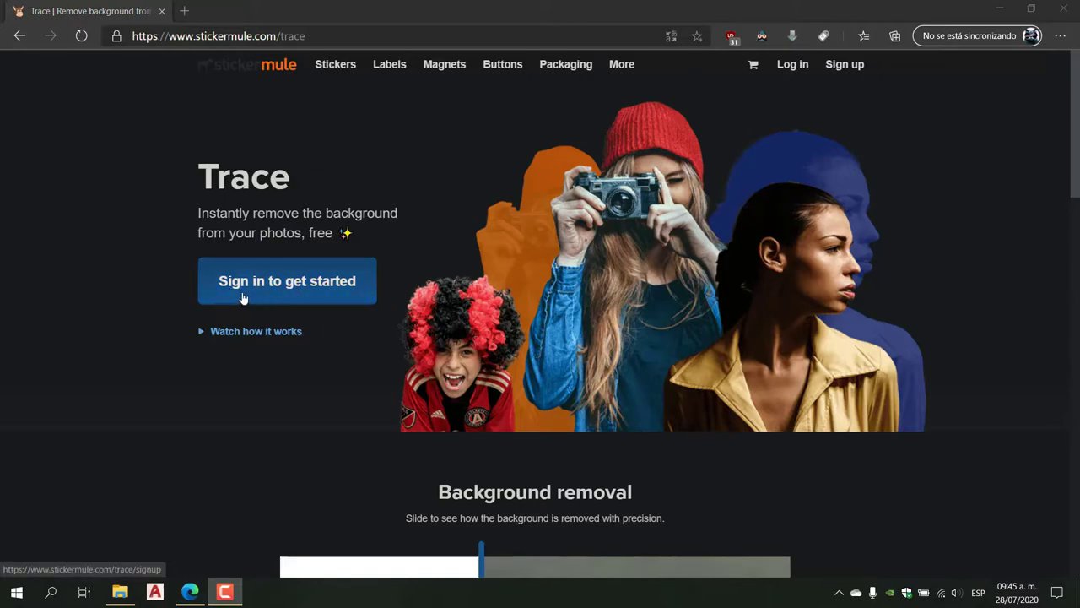
Translate the Trace page into Spanish and sign up with the first Google account.
right_click(272, 374)
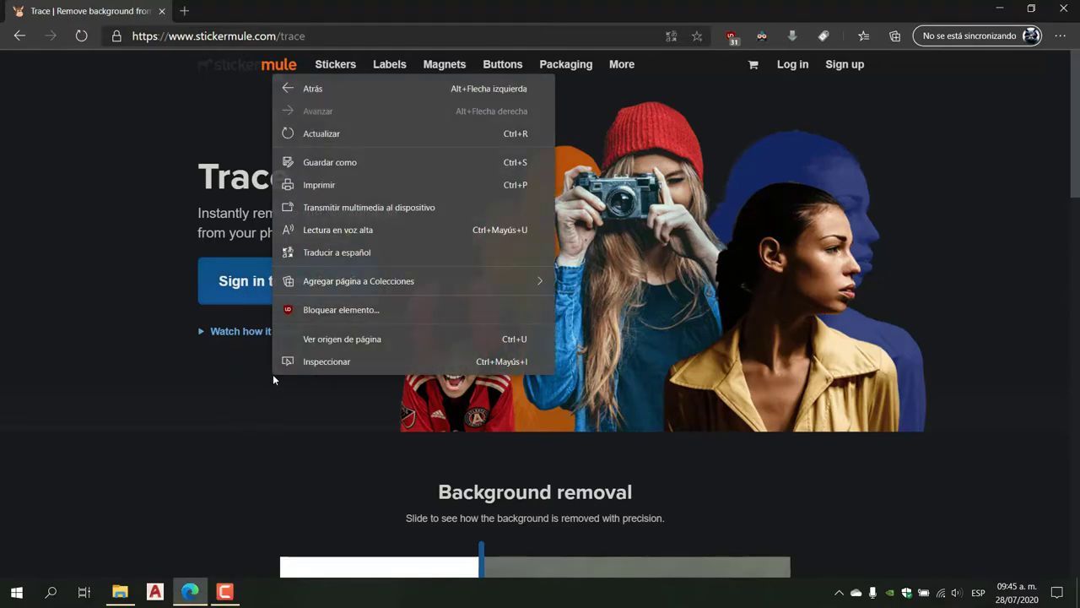
click(349, 258)
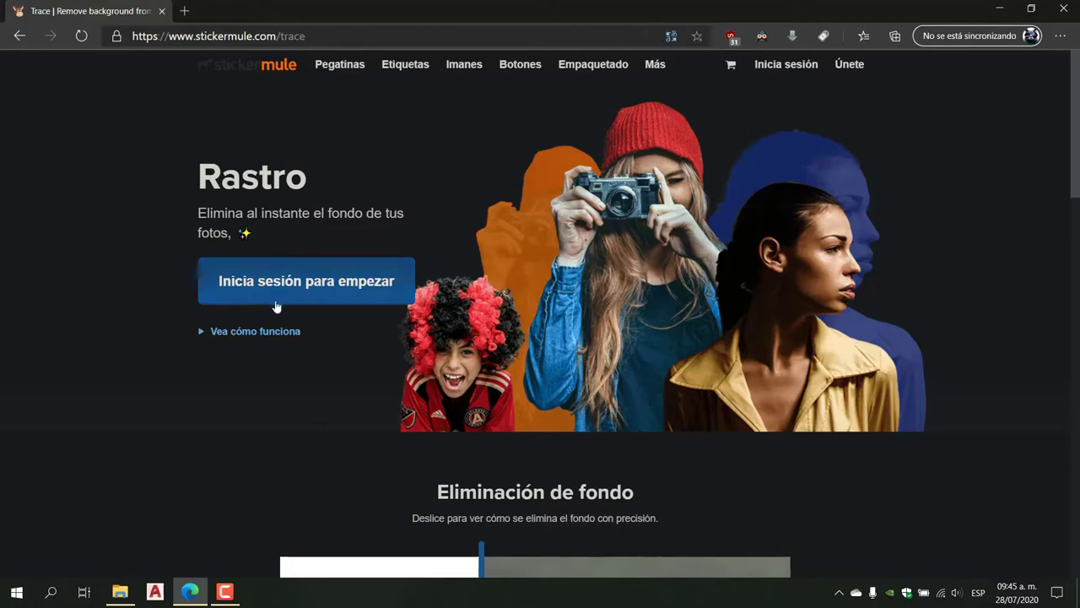
click(319, 294)
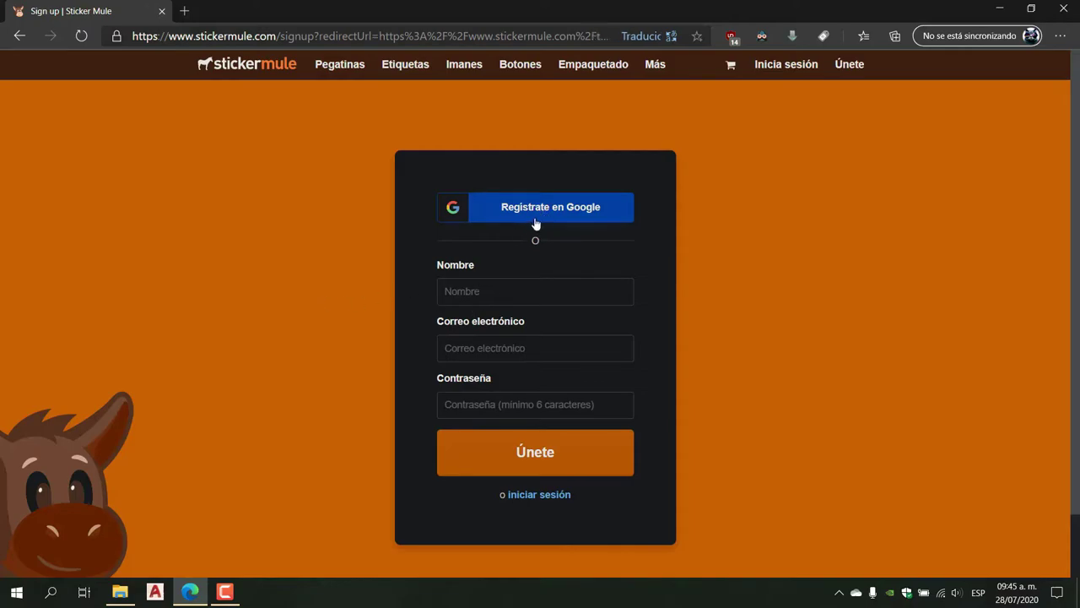
click(589, 214)
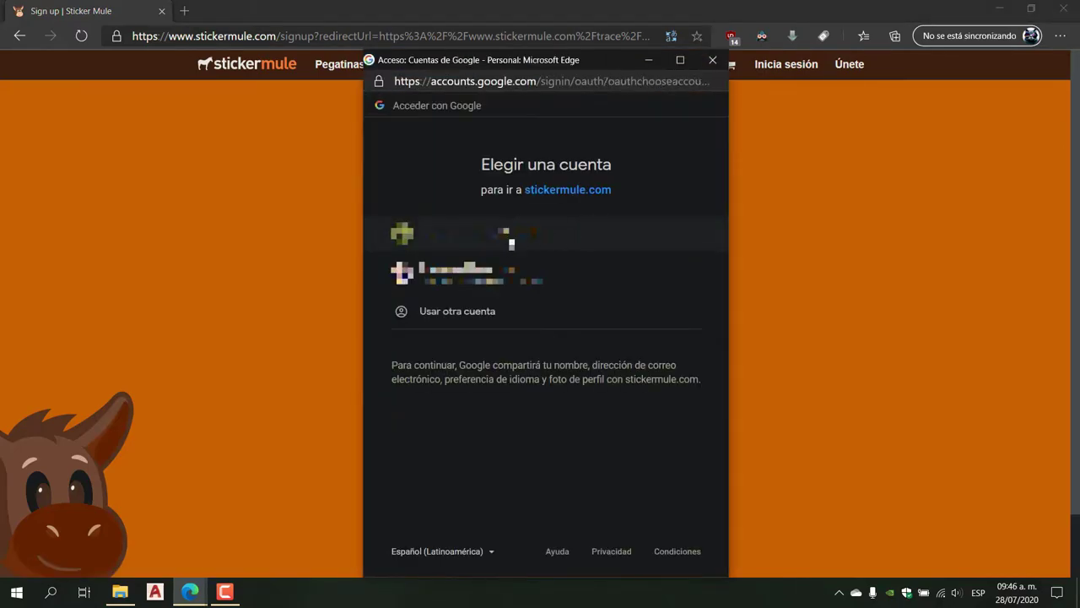
click(500, 238)
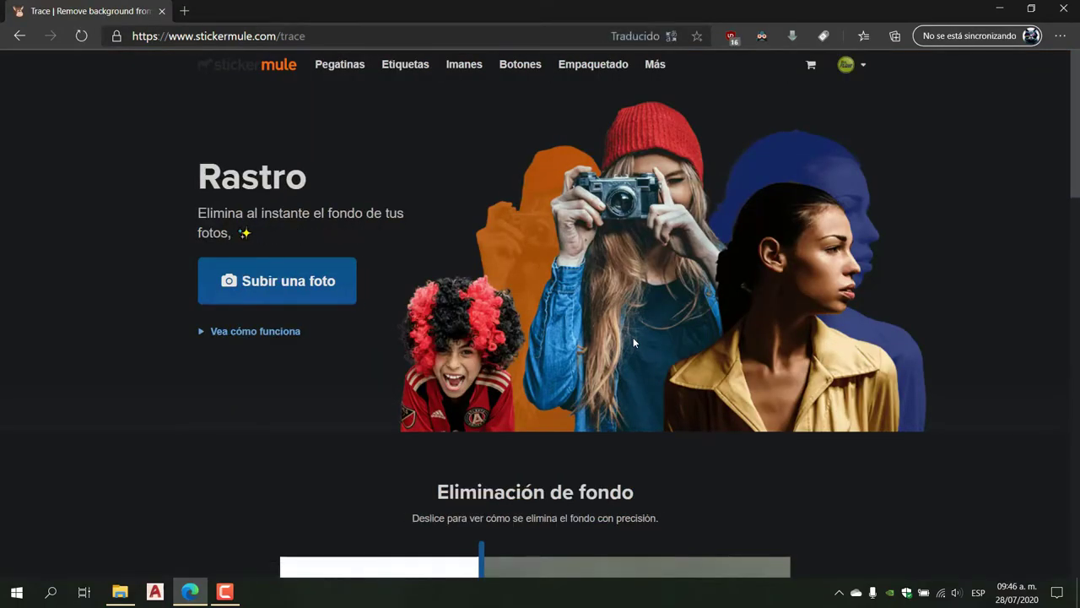
Upload the Billie photo from the Descargas folder.
click(296, 292)
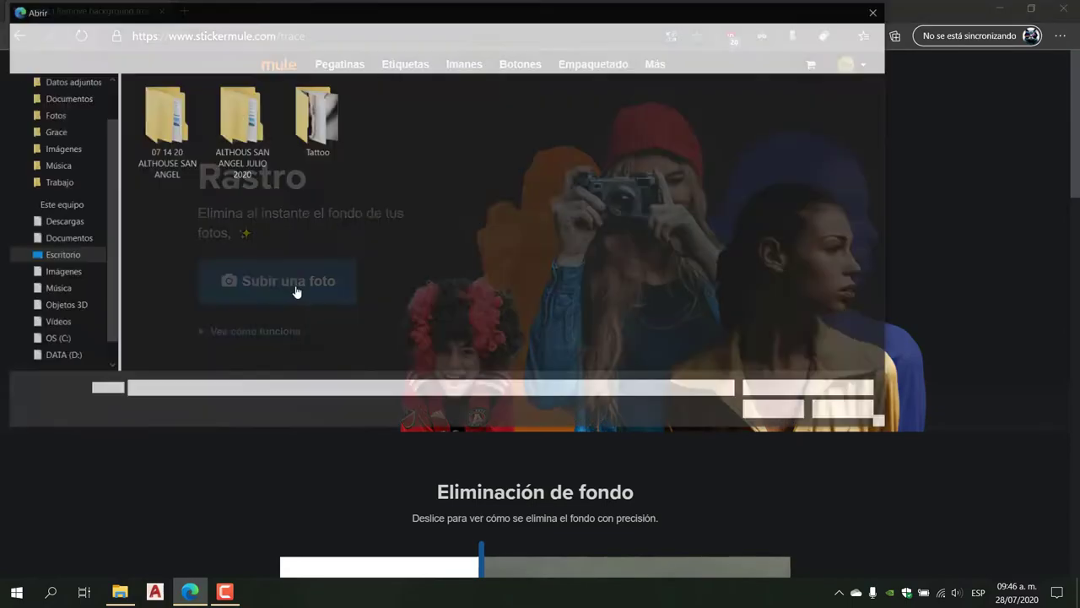
click(49, 221)
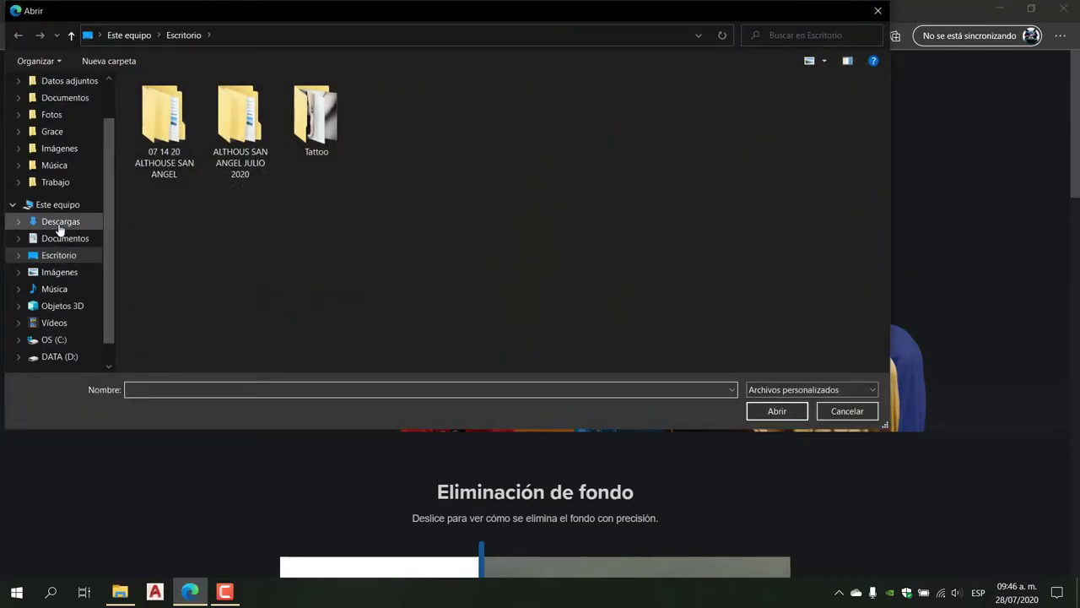
click(243, 149)
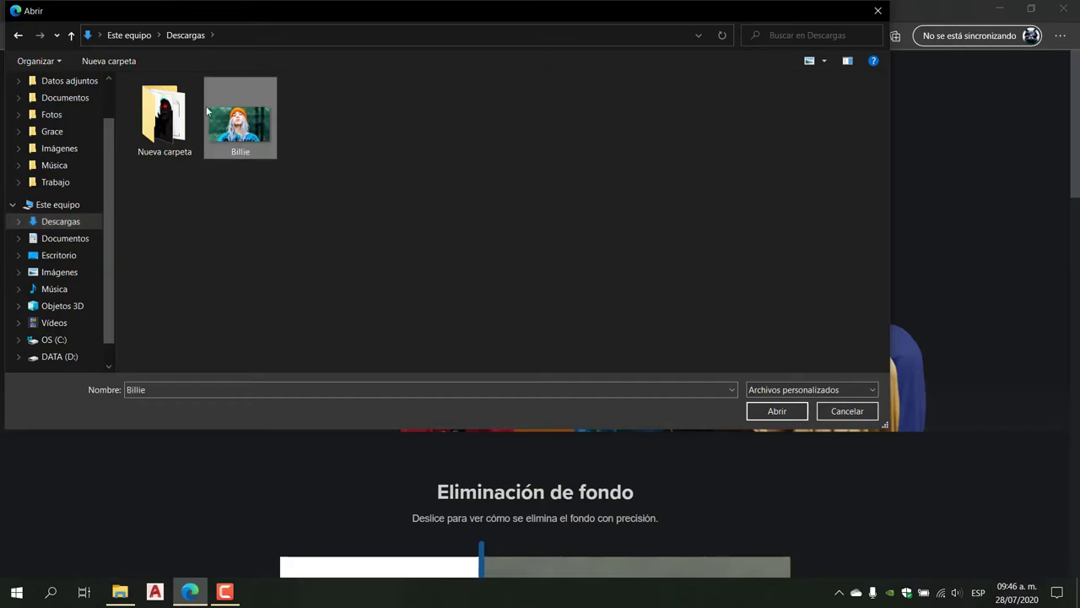
click(776, 411)
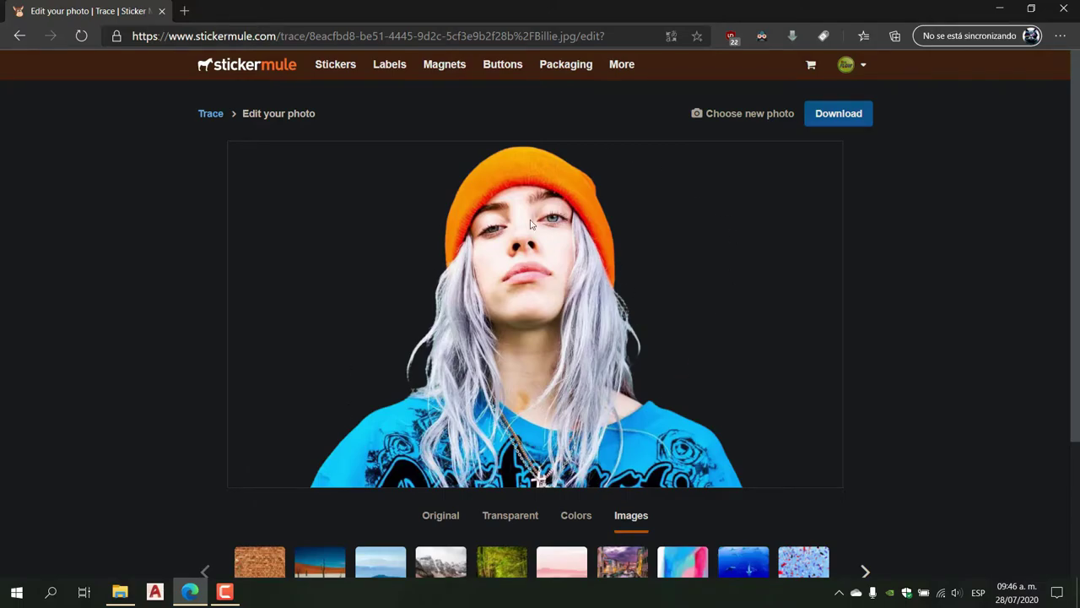
Preview the photo with its original green background, transparent, then a red solid colour.
scroll(586, 249, down, 2)
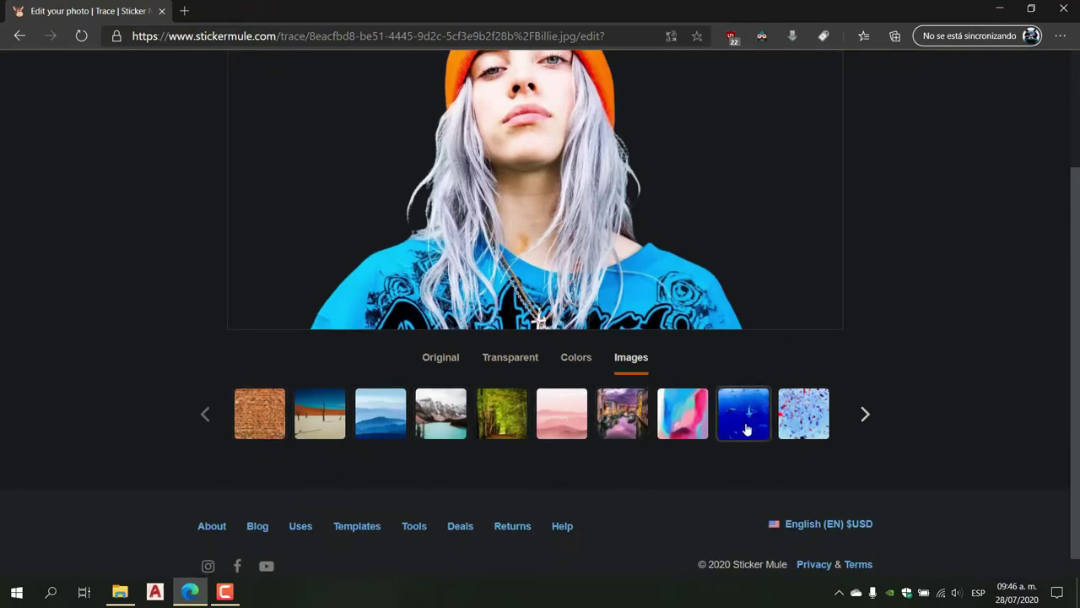
click(425, 361)
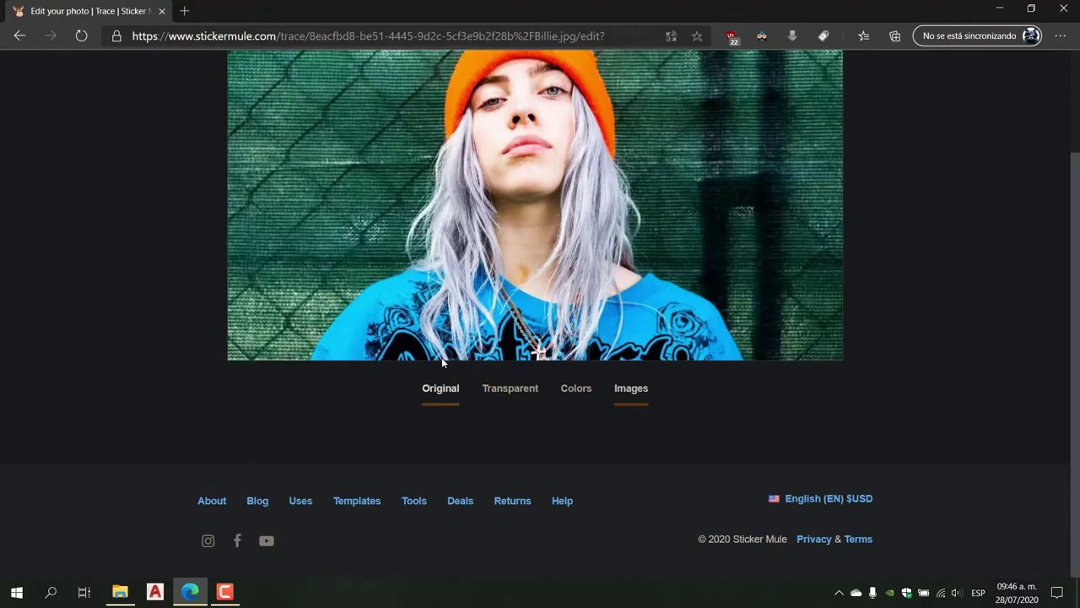
click(510, 393)
click(576, 390)
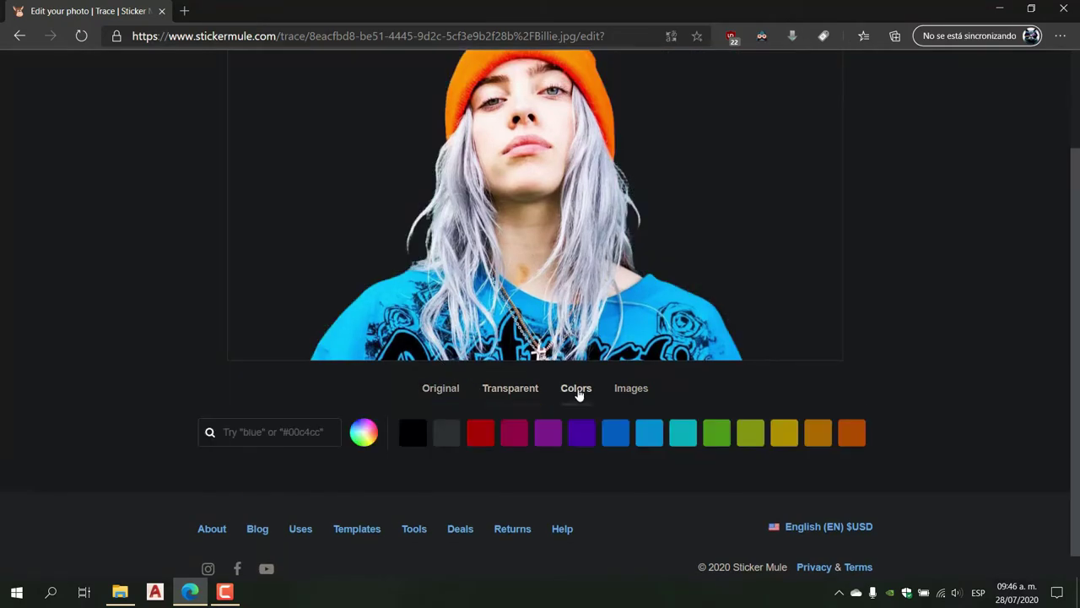
click(490, 435)
scroll(540, 516, up, 1)
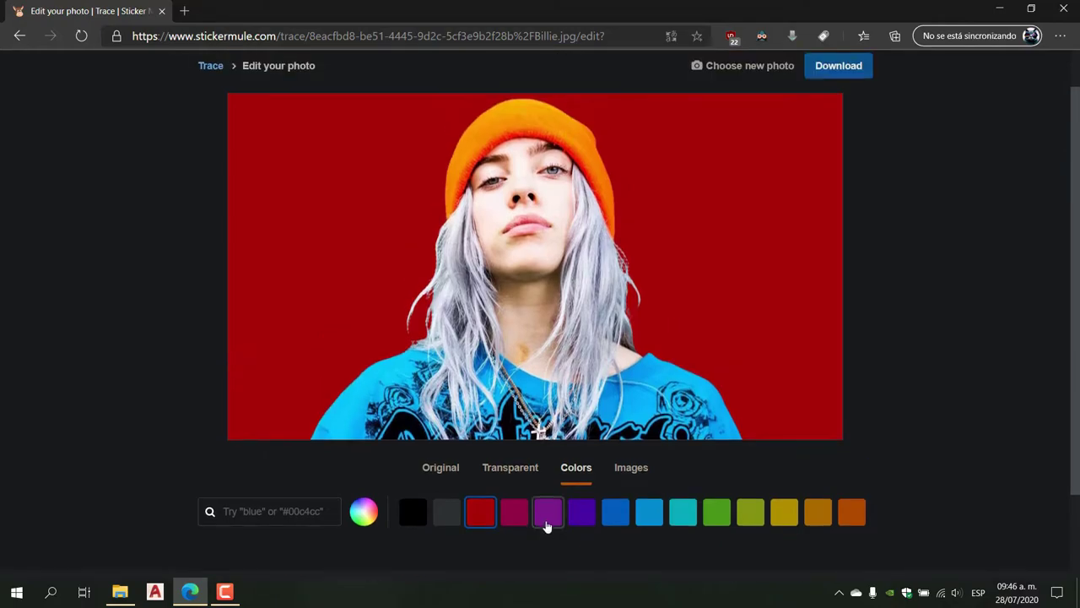
Try Venice canal, abstract, shark and confetti image backgrounds, then return to transparent.
click(631, 468)
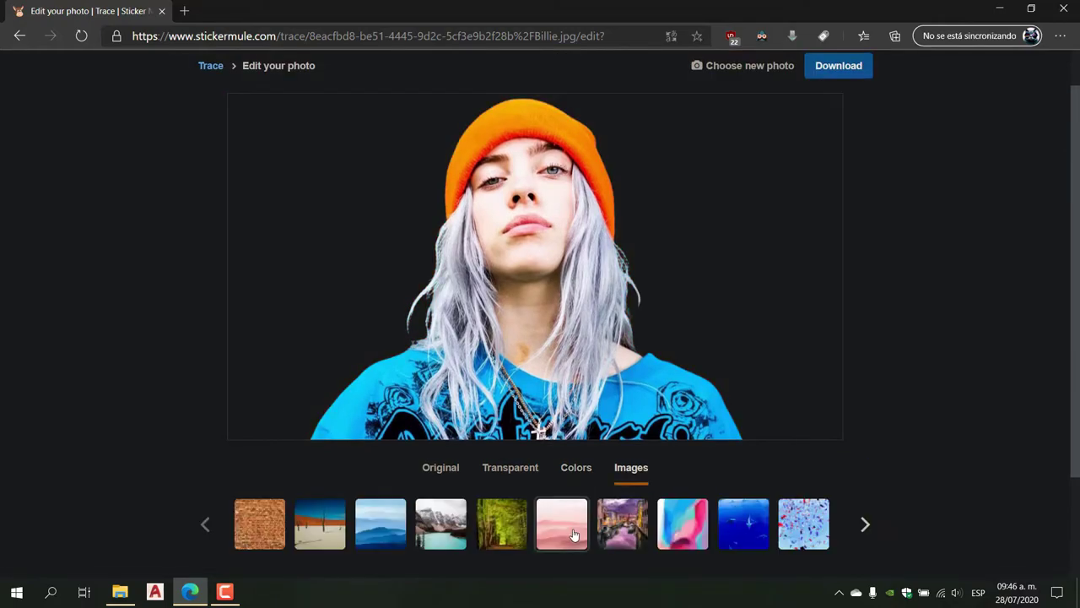
click(625, 531)
click(680, 532)
click(738, 528)
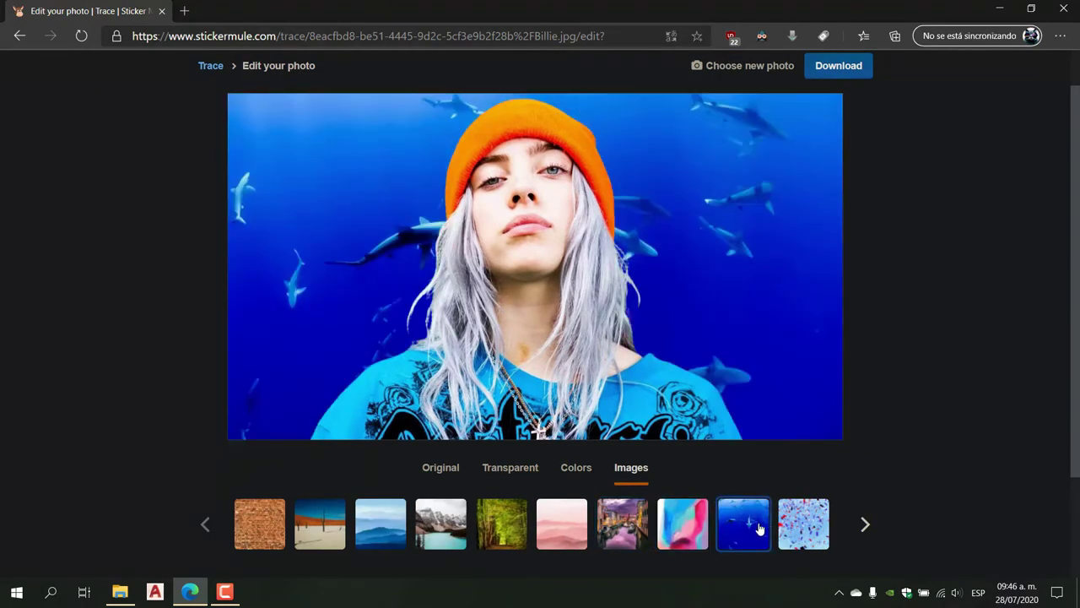
click(794, 529)
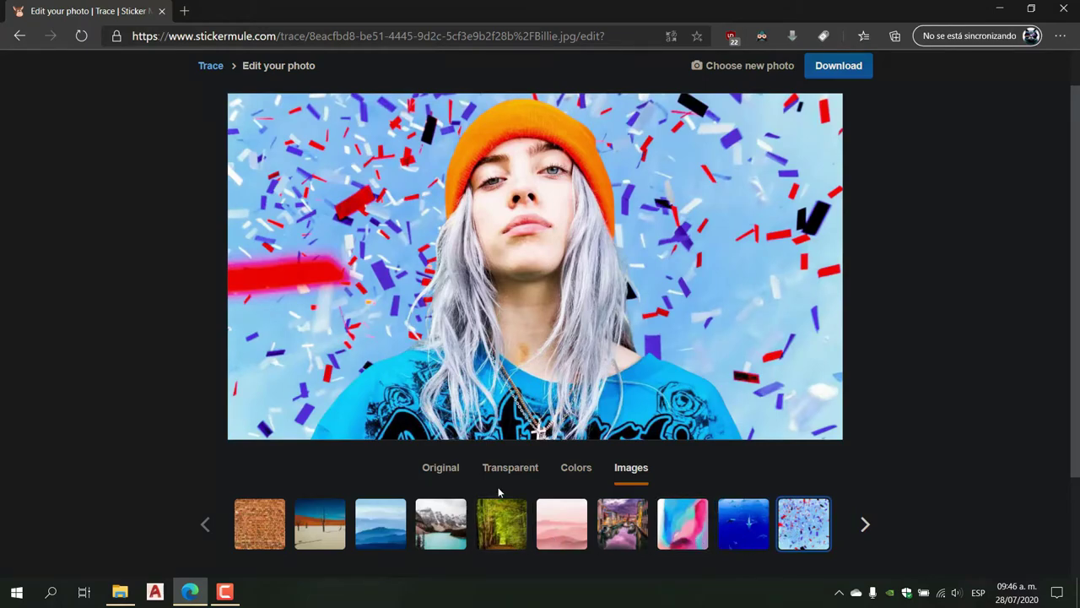
click(522, 477)
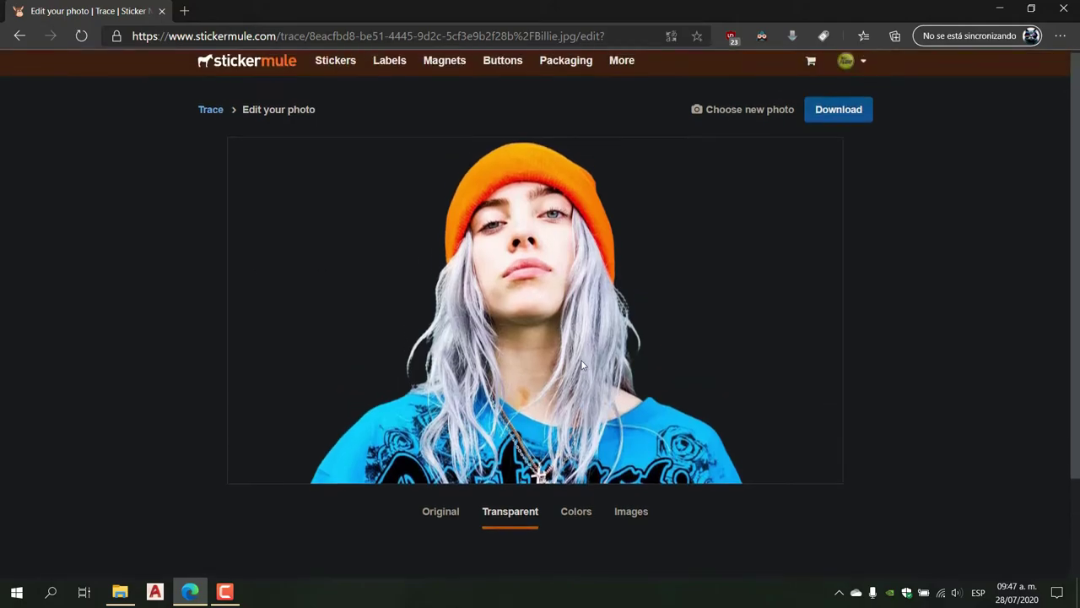
scroll(582, 359, up, 1)
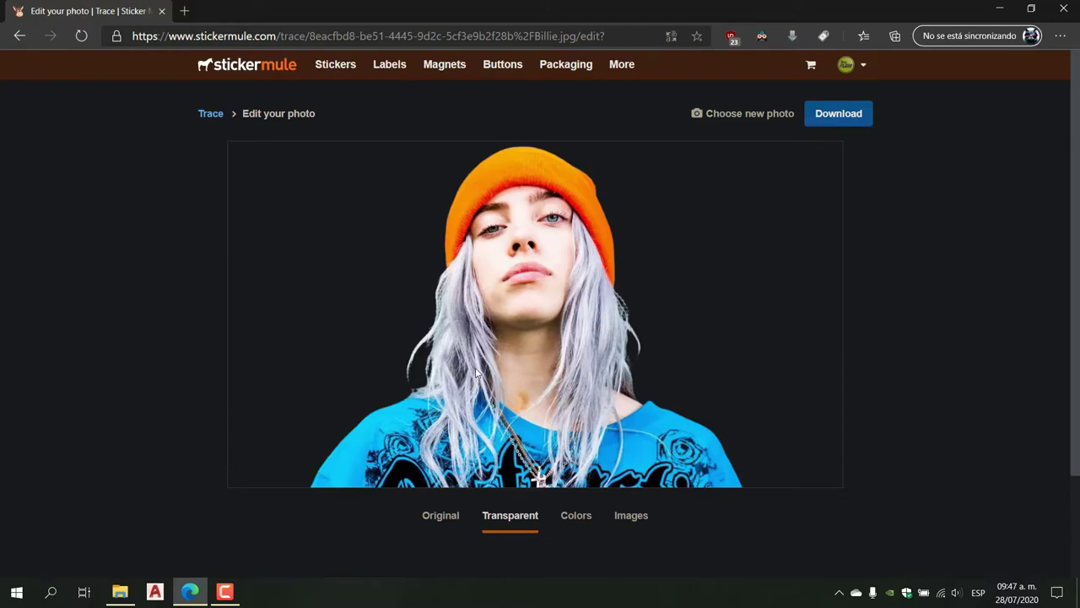
Download the full-size transparent cutout as Billie.png.
click(839, 118)
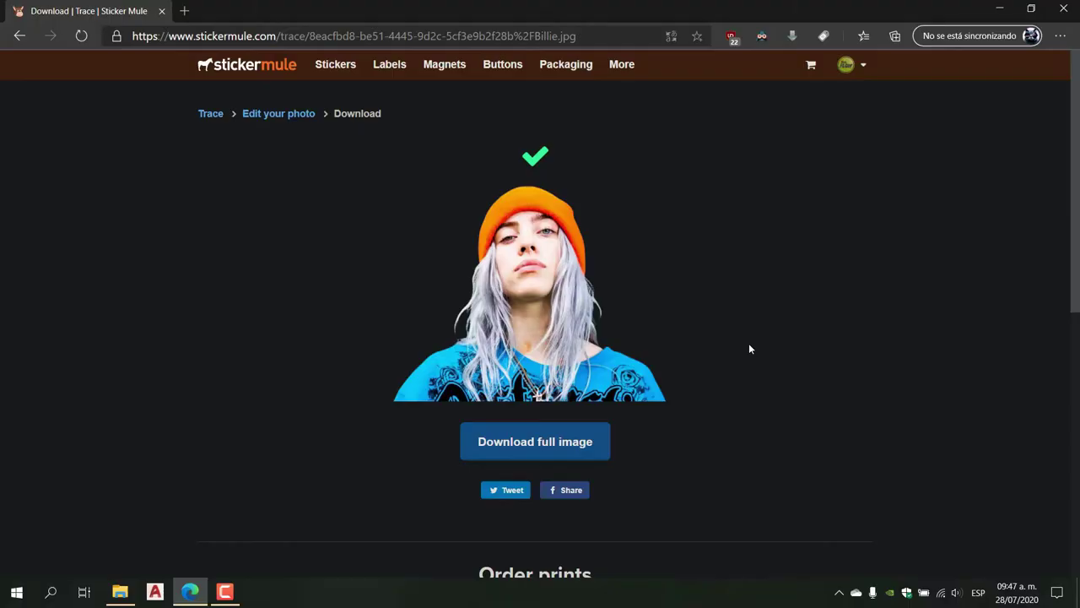
click(547, 448)
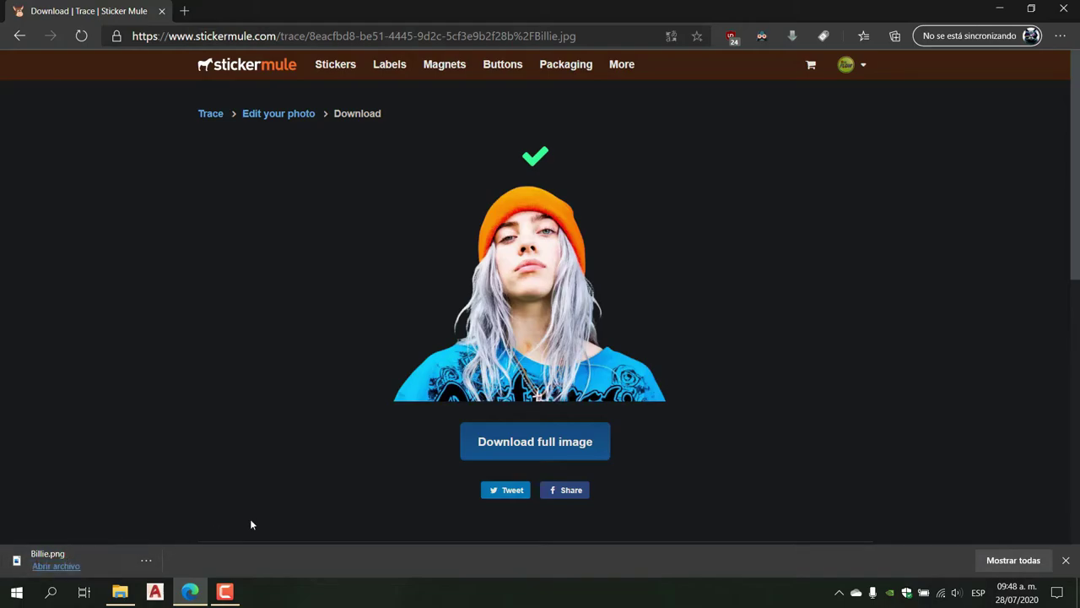
Open Billie.png from the Descargas folder in the photo viewer.
click(124, 596)
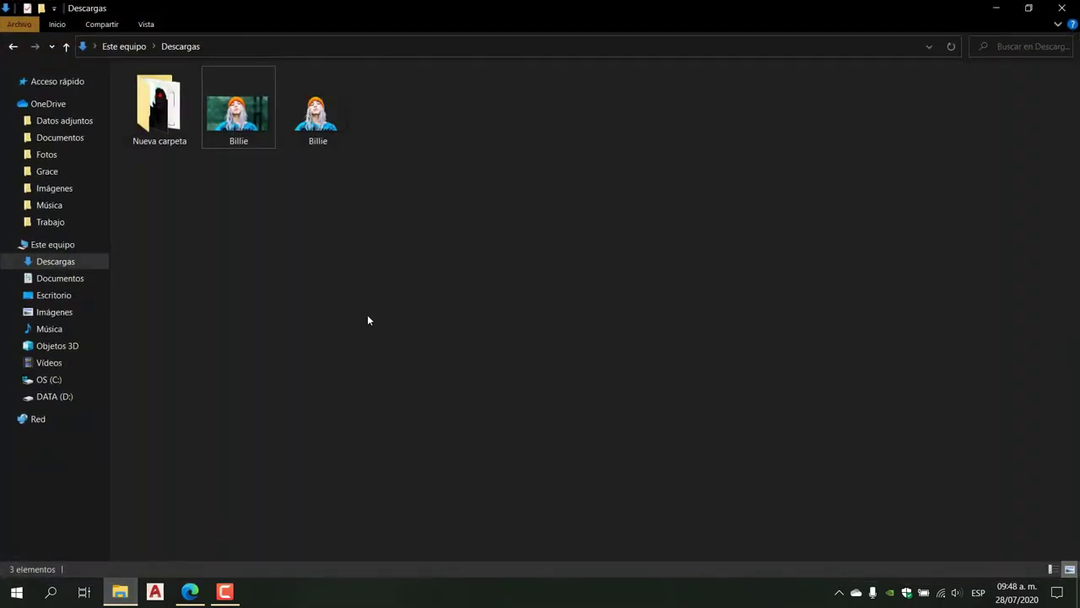
double_click(326, 117)
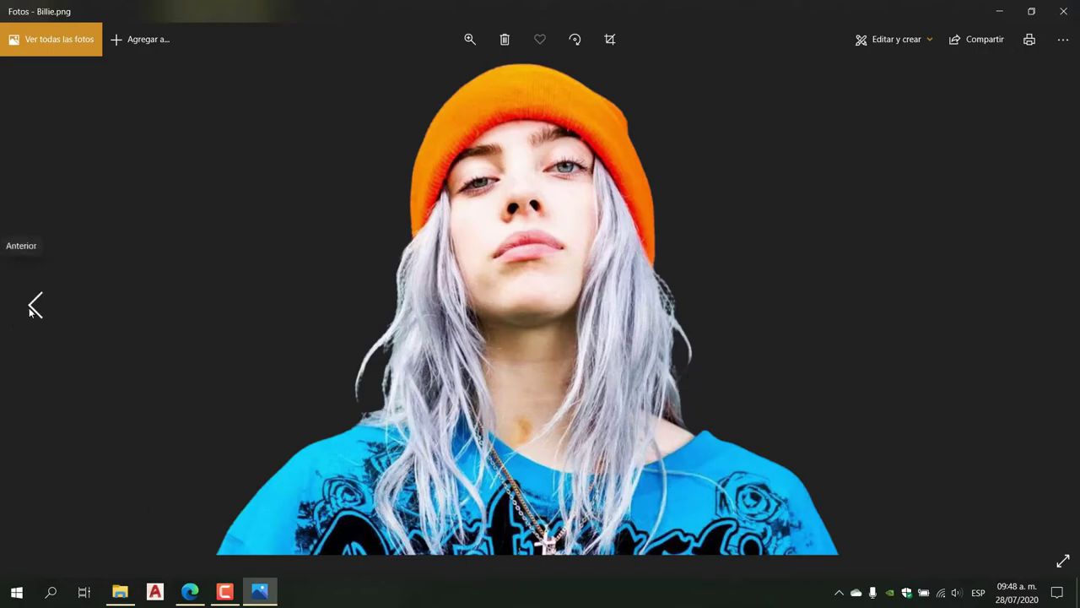
Flip between the original Billie.jpg and the transparent Billie.png in Photos.
click(36, 312)
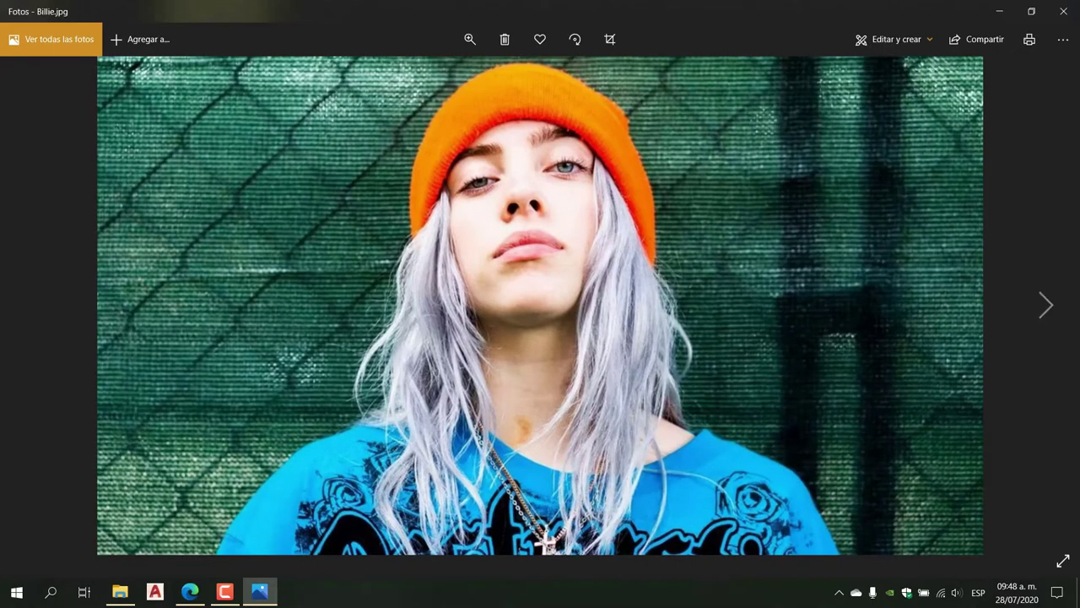
click(1046, 306)
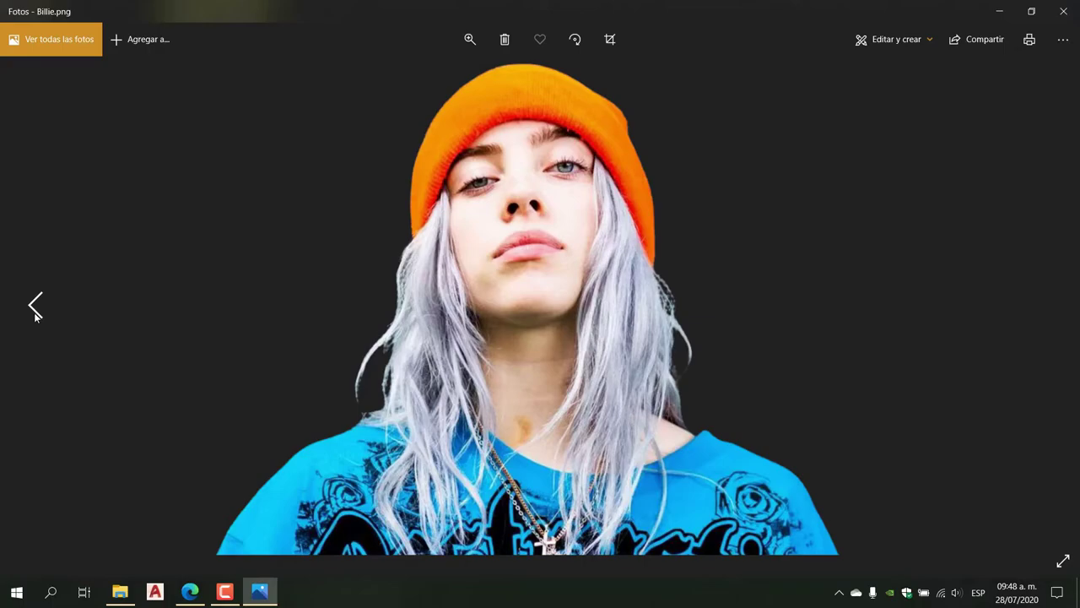
click(36, 317)
Close Photos and check the transparent Billie.png dimensions in its Properties details.
click(1068, 12)
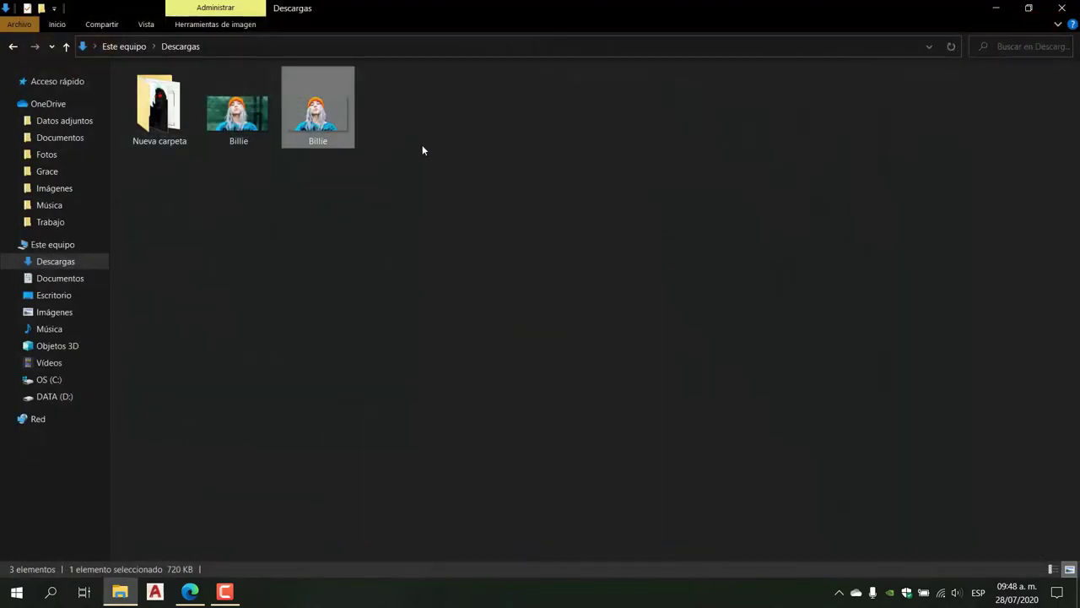
right_click(323, 118)
click(370, 571)
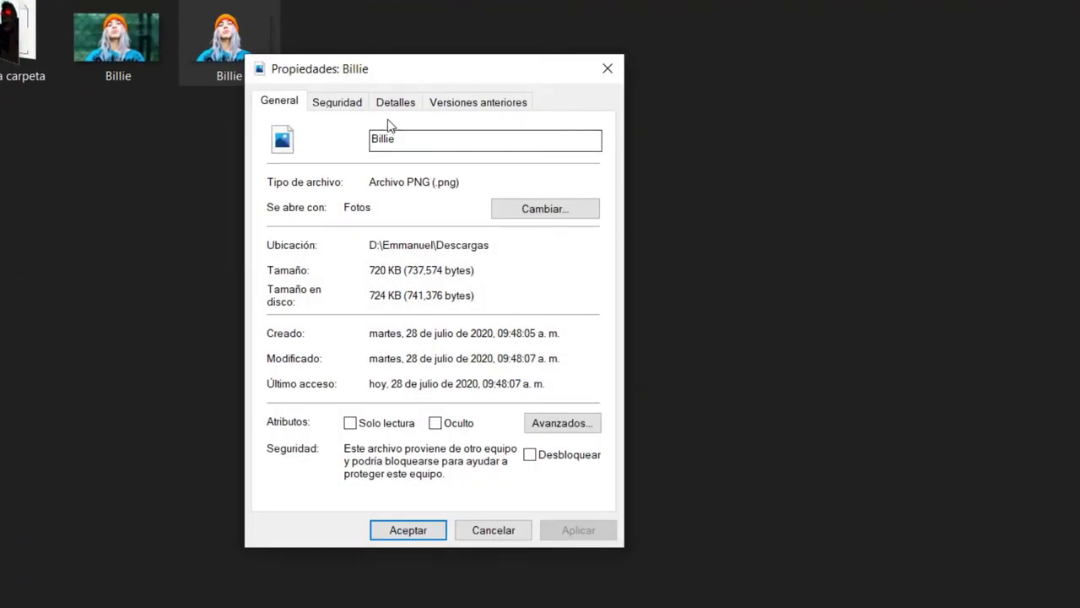
click(394, 105)
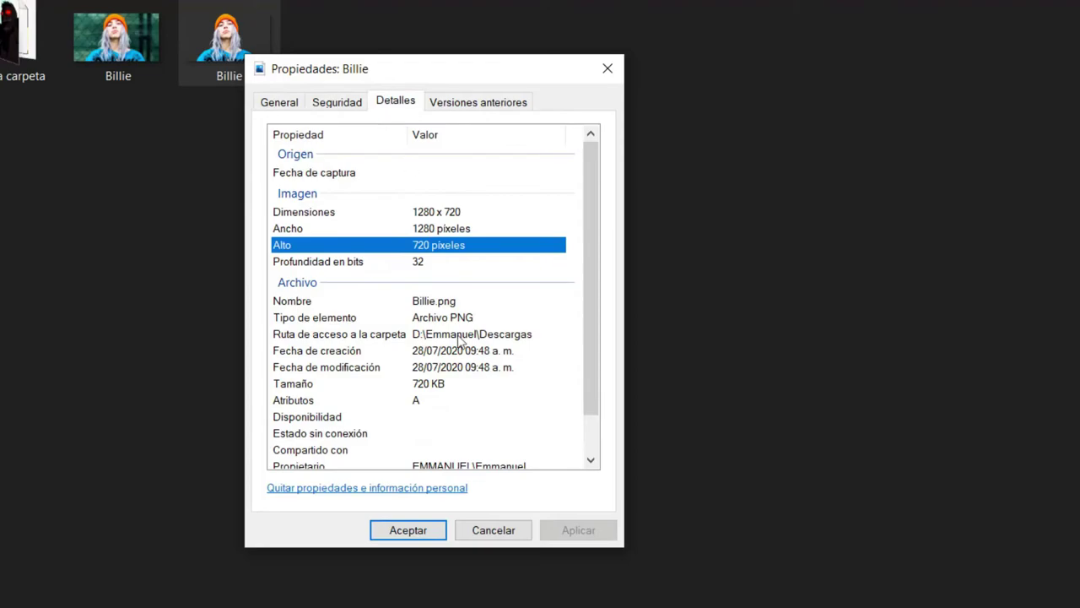
click(608, 68)
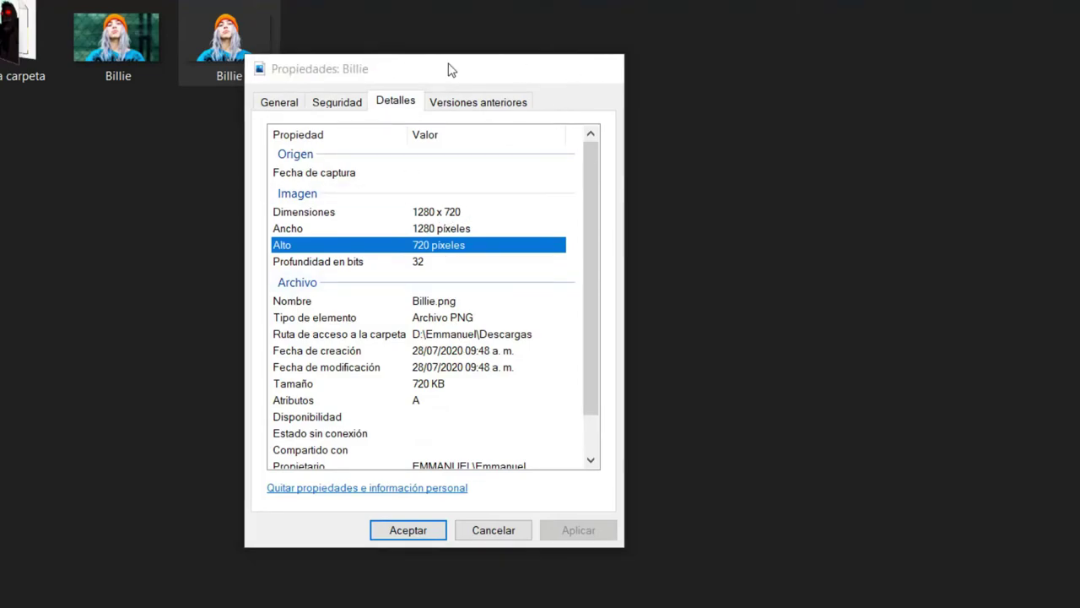
Check the original Billie photo's dimensions in its Properties details, confirming 1280 x 720.
click(150, 53)
right_click(149, 53)
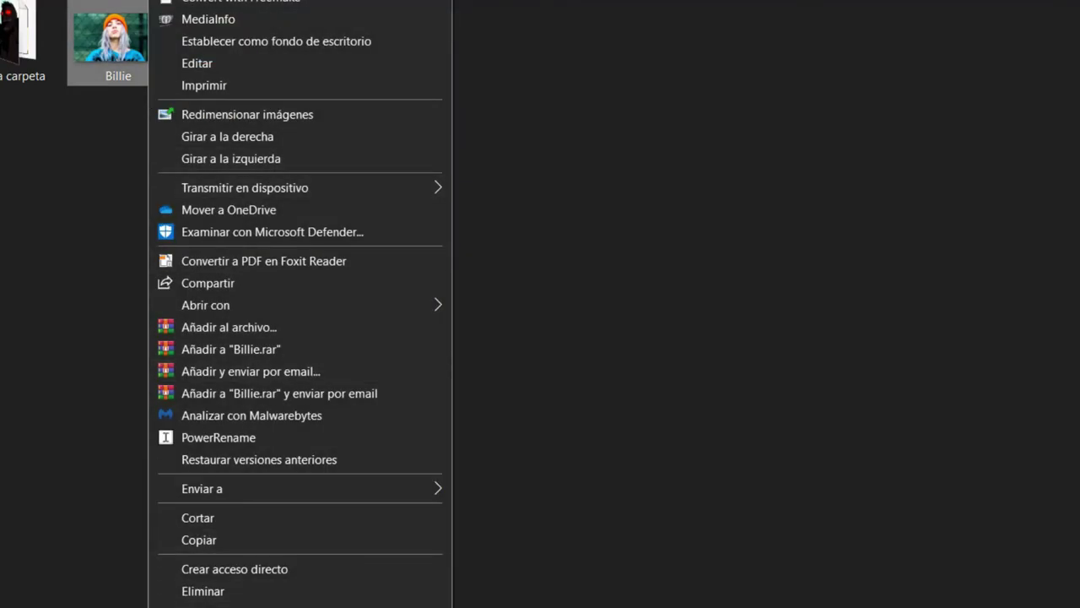
click(203, 605)
click(291, 101)
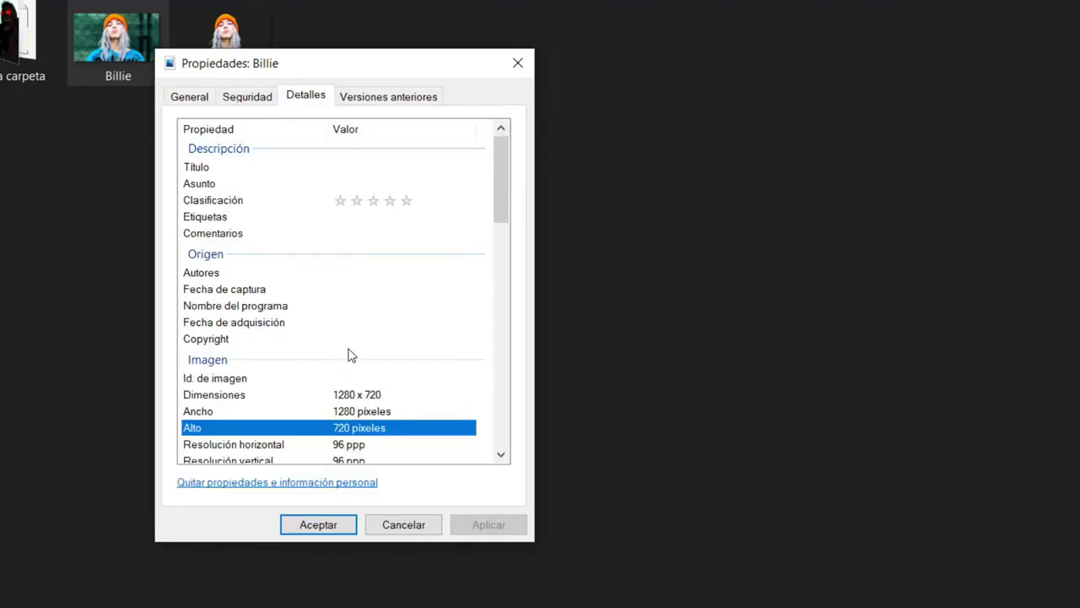
scroll(361, 395, down, 2)
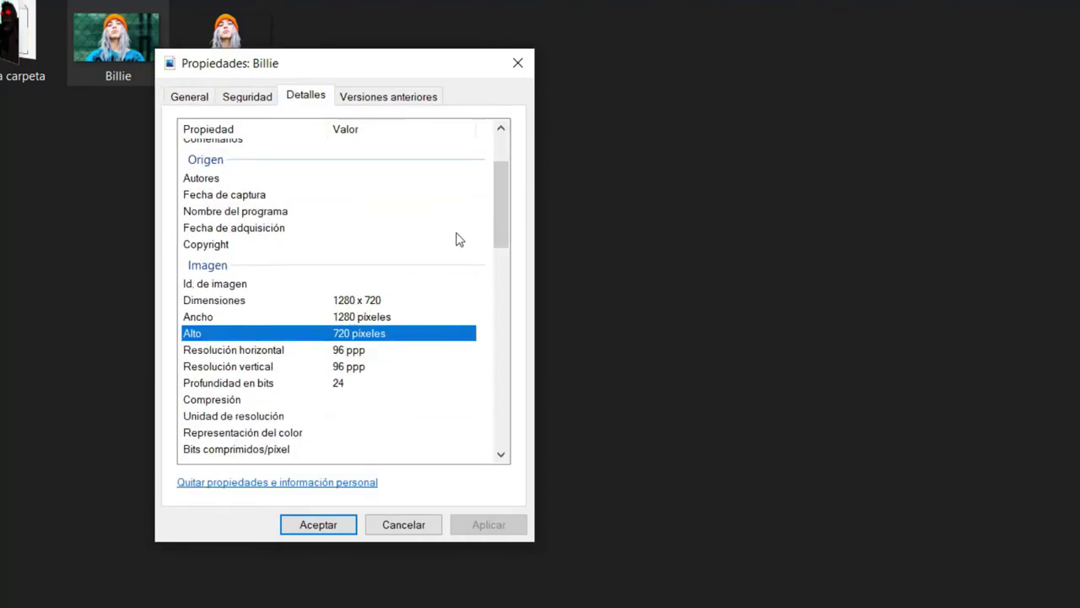
click(517, 64)
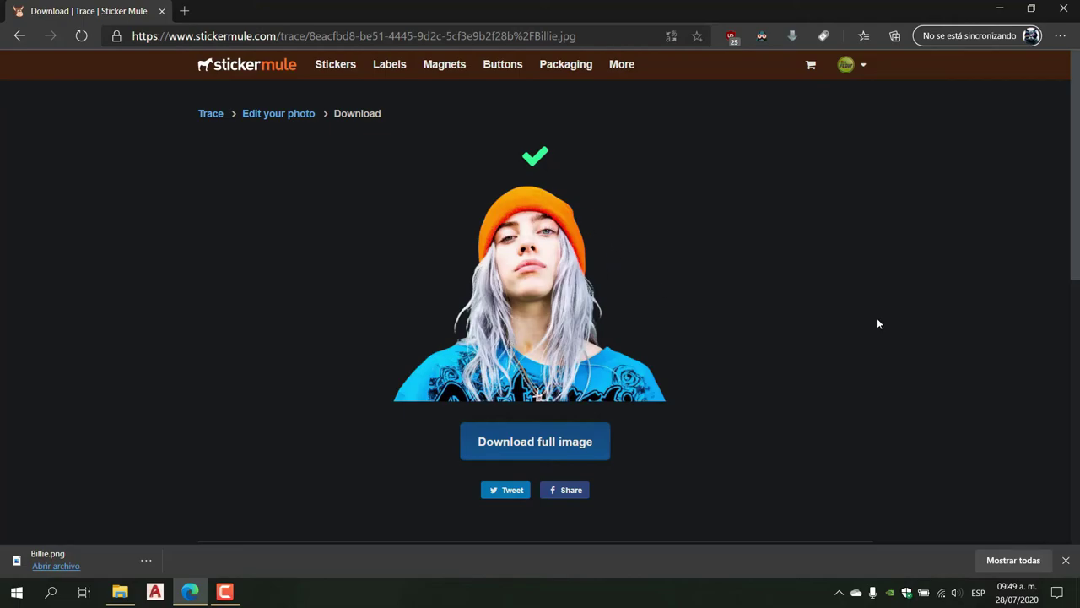
Dismiss the browser's finished-download notice for Billie.png.
click(1066, 560)
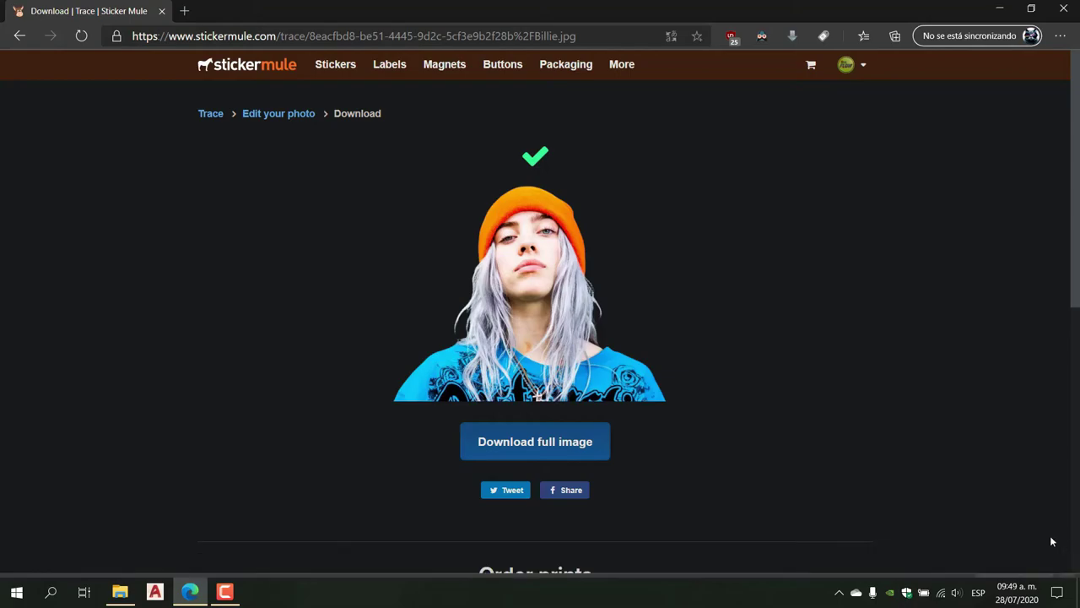